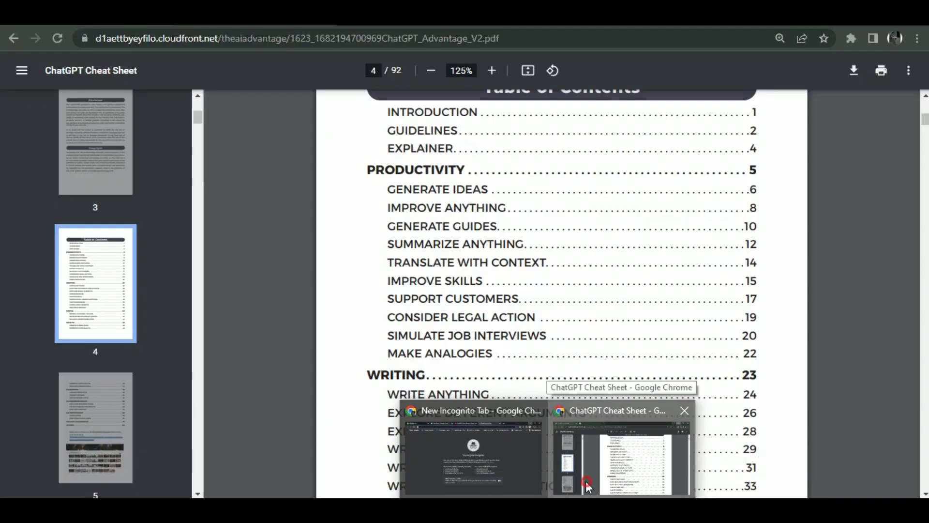
{"action": "left_click", "coordinate": [587, 485]}
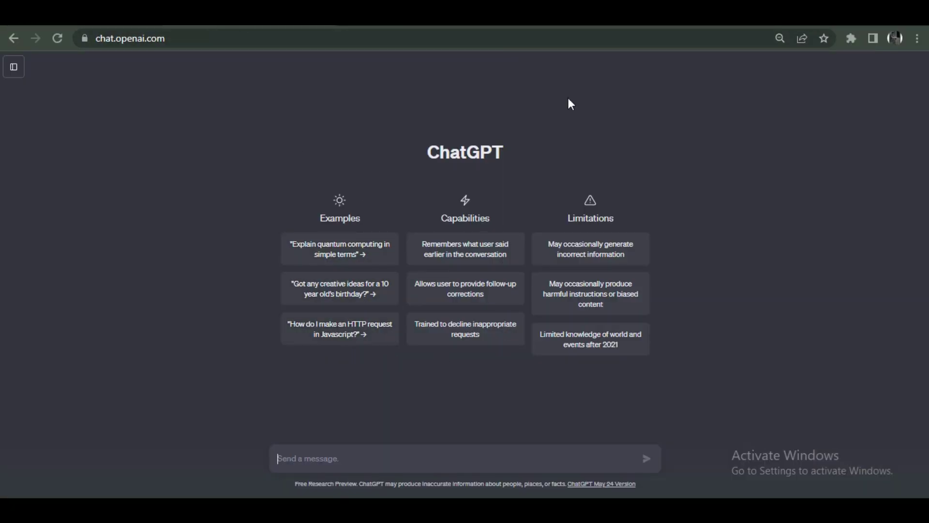
{"action": "left_click_drag", "start_coordinate": [501, 153], "coordinate": [404, 169]}
{"action": "left_click", "coordinate": [386, 166]}
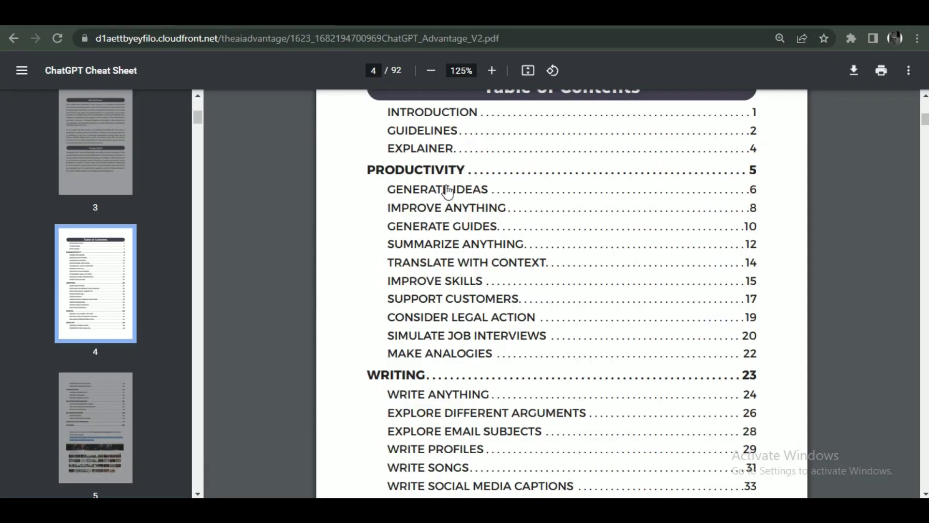
Browse the cheat sheet PDF and open the Support Customers section, then deselect its prompt.
{"action": "scroll", "coordinate": [507, 199], "scroll_direction": "down", "scroll_amount": 2}
{"action": "scroll", "coordinate": [484, 252], "scroll_direction": "up", "scroll_amount": 1}
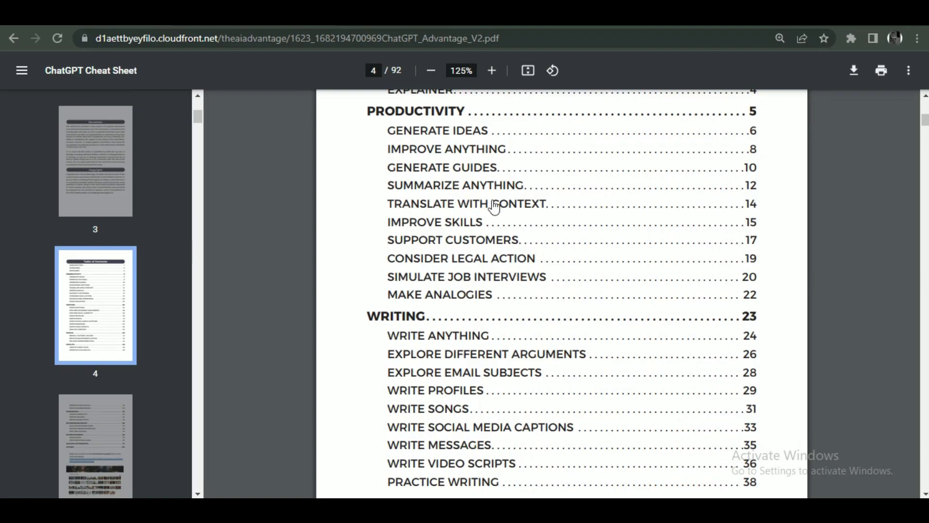
{"action": "scroll", "coordinate": [494, 232], "scroll_direction": "down", "scroll_amount": 1}
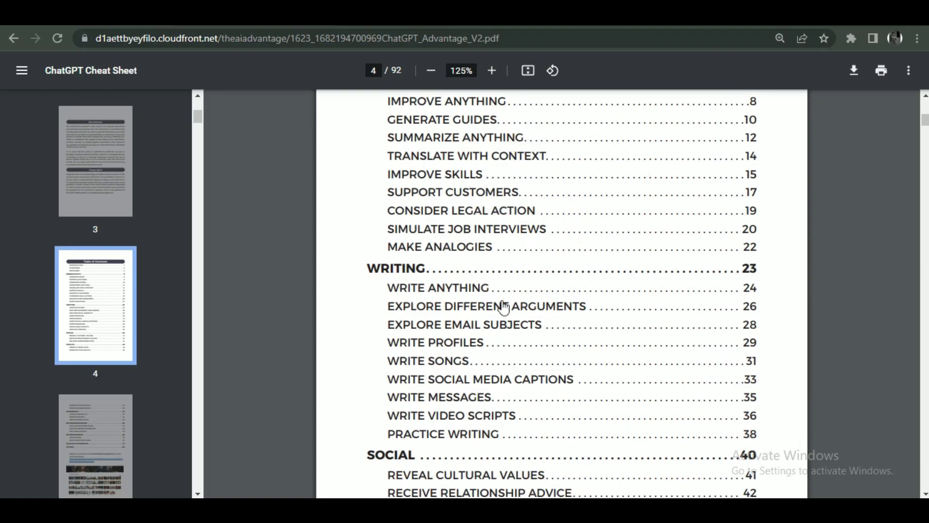
{"action": "scroll", "coordinate": [494, 436], "scroll_direction": "down", "scroll_amount": 10}
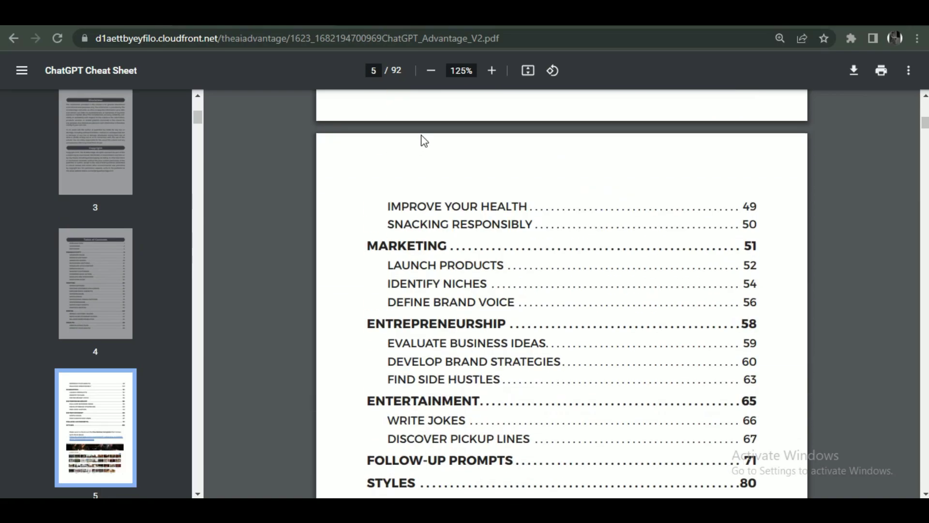
{"action": "scroll", "coordinate": [490, 204], "scroll_direction": "up", "scroll_amount": 1}
{"action": "scroll", "coordinate": [490, 205], "scroll_direction": "up", "scroll_amount": 8}
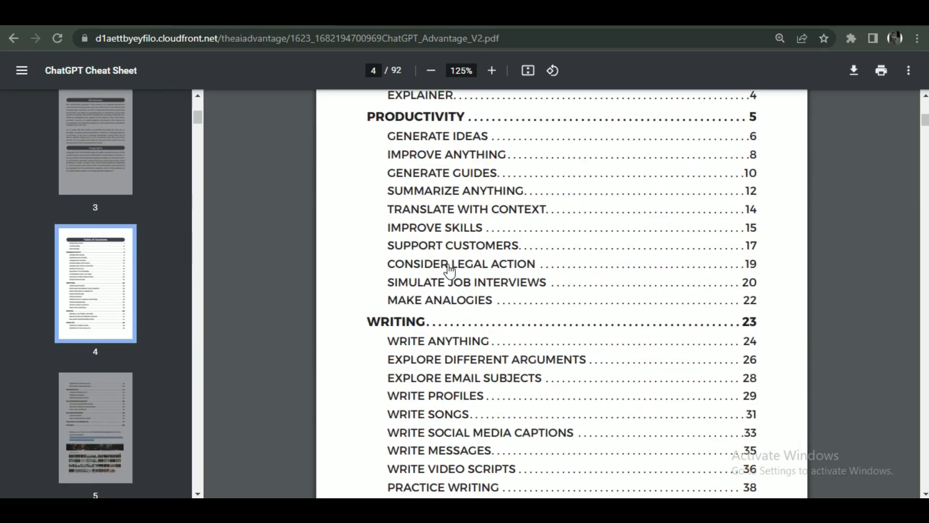
{"action": "left_click", "coordinate": [443, 244]}
{"action": "triple_click", "coordinate": [527, 182]}
{"action": "left_click", "coordinate": [529, 188]}
Return to the page 4 table of contents in the cheat sheet.
{"action": "scroll", "coordinate": [528, 189], "scroll_direction": "down", "scroll_amount": 1}
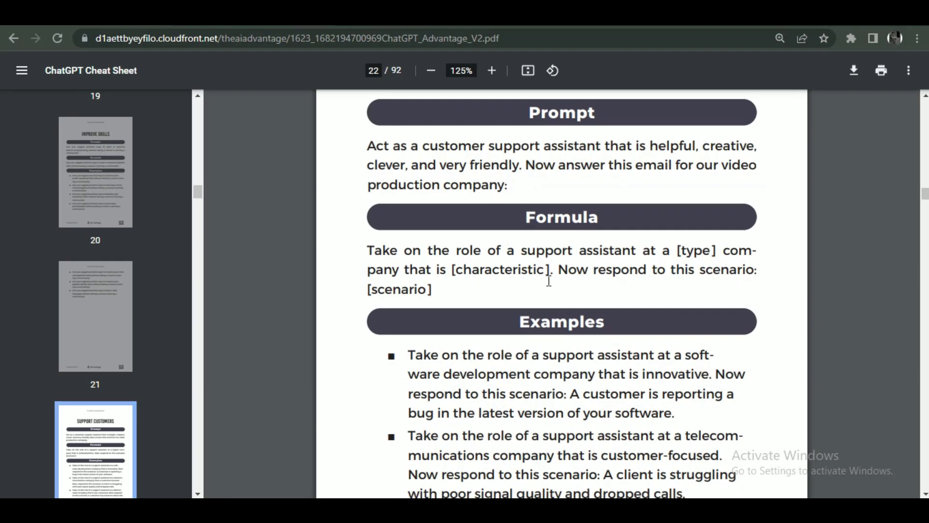
{"action": "scroll", "coordinate": [619, 252], "scroll_direction": "up", "scroll_amount": 1}
{"action": "left_click_drag", "start_coordinate": [198, 191], "coordinate": [216, 137]}
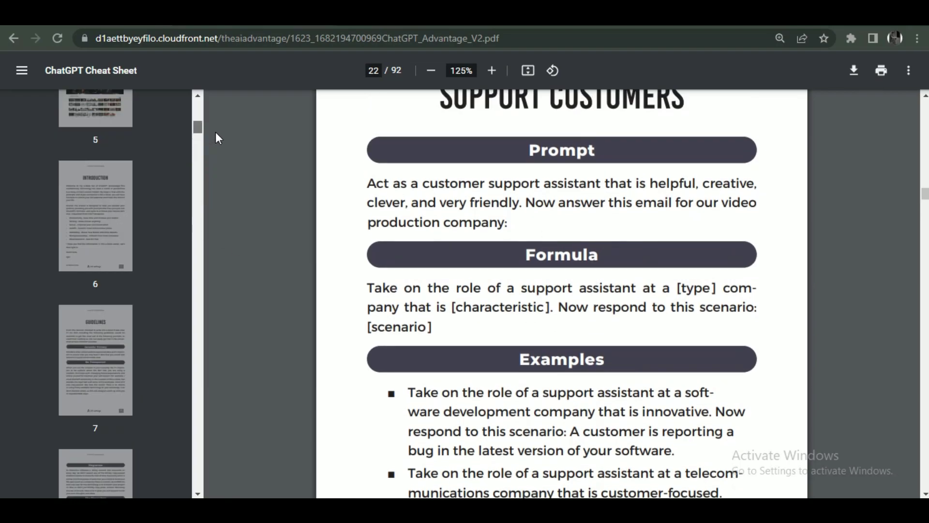
{"action": "scroll", "coordinate": [112, 145], "scroll_direction": "up", "scroll_amount": 2}
{"action": "left_click", "coordinate": [112, 145]}
{"action": "scroll", "coordinate": [463, 173], "scroll_direction": "down", "scroll_amount": 3}
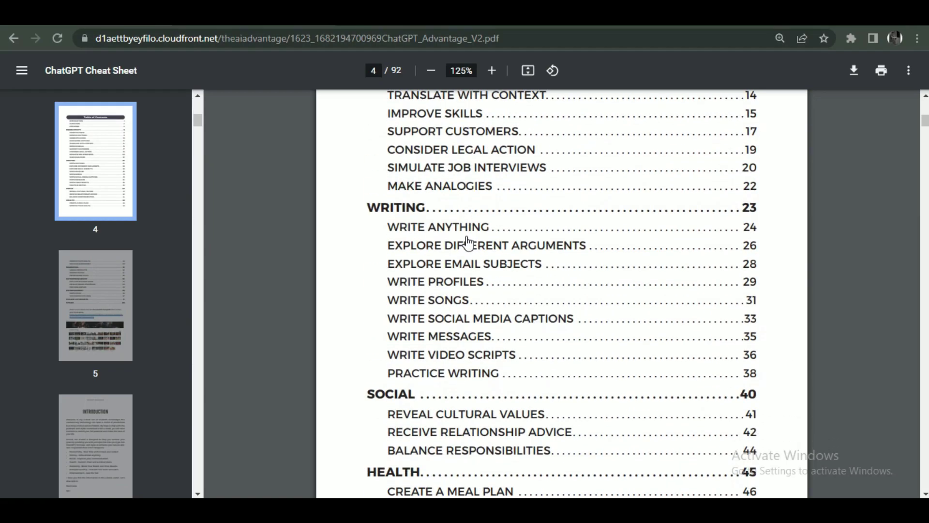
Copy the page 46 Reveal Cultural Values prompt and bring it to ChatGPT's message box.
{"action": "left_click", "coordinate": [484, 408]}
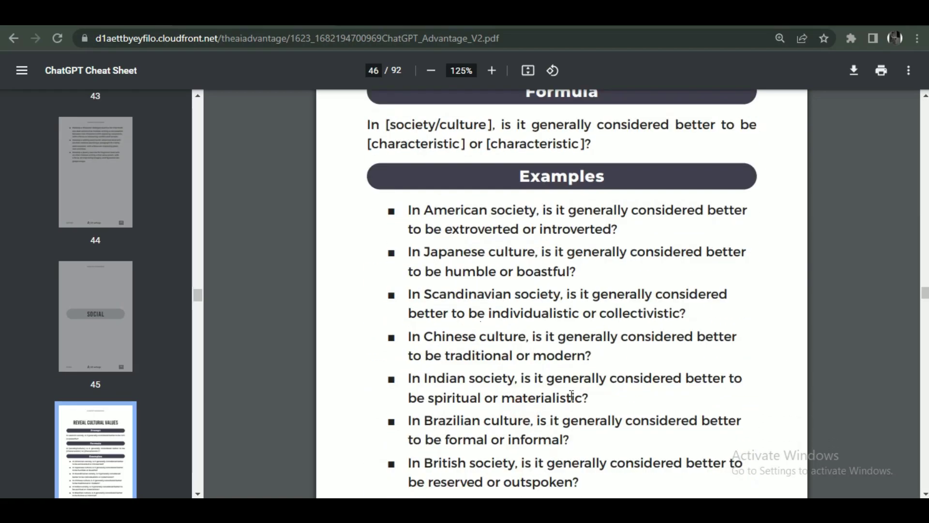
{"action": "scroll", "coordinate": [408, 153], "scroll_direction": "up", "scroll_amount": 2}
{"action": "scroll", "coordinate": [408, 152], "scroll_direction": "down", "scroll_amount": 1}
{"action": "scroll", "coordinate": [408, 152], "scroll_direction": "down", "scroll_amount": 2}
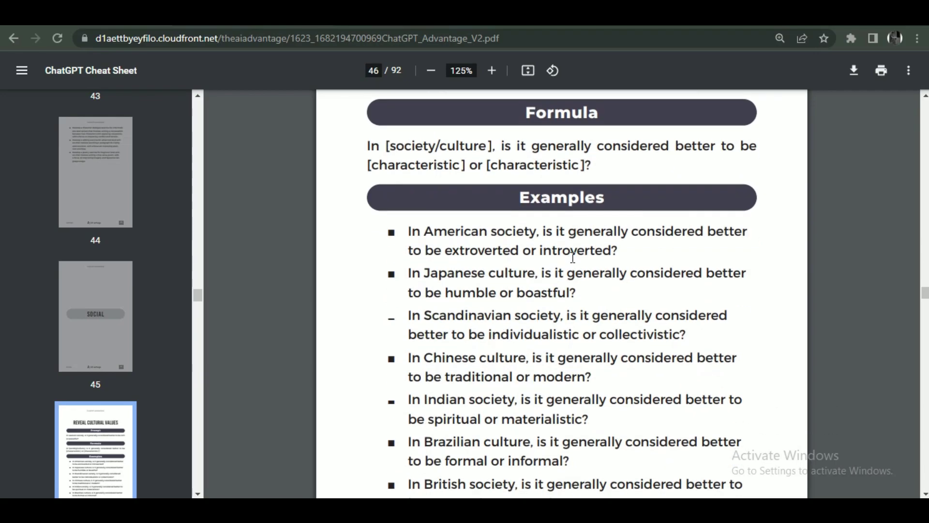
{"action": "scroll", "coordinate": [456, 259], "scroll_direction": "up", "scroll_amount": 3}
{"action": "left_click_drag", "start_coordinate": [449, 210], "coordinate": [368, 188]}
{"action": "key", "text": "ctrl+c"}
{"action": "right_click", "coordinate": [400, 190]}
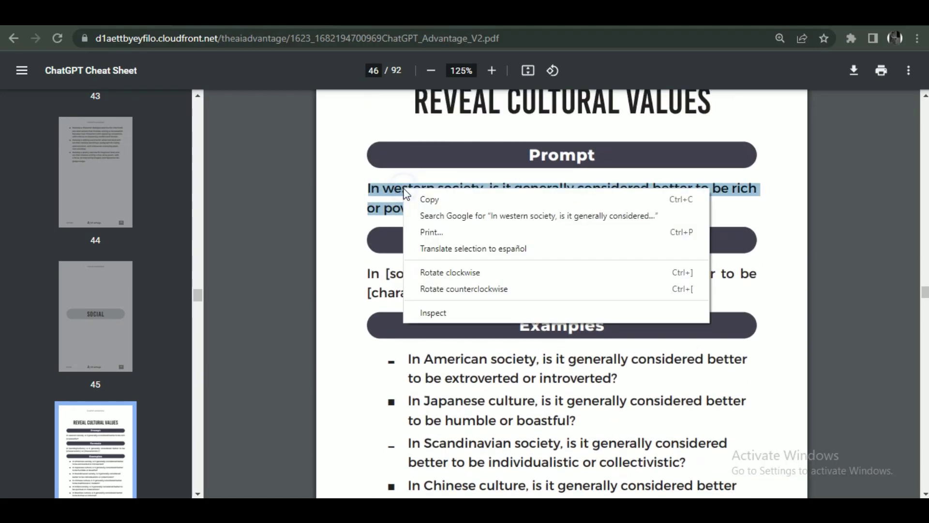
{"action": "left_click", "coordinate": [426, 199]}
{"action": "key", "text": "ctrl+Tab"}
{"action": "right_click", "coordinate": [390, 455]}
Paste and send the rich-or-powerful question, read ChatGPT's answer, and return to the cheat sheet.
{"action": "left_click", "coordinate": [421, 351]}
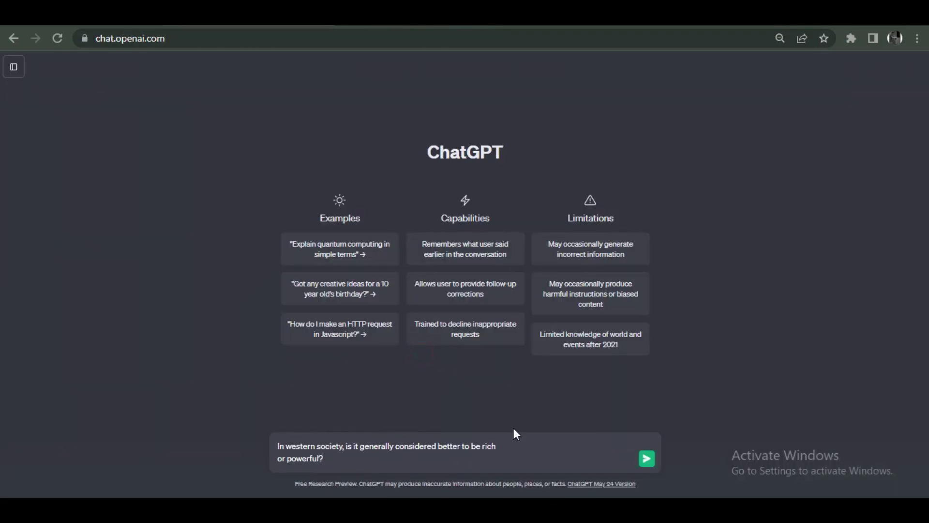
{"action": "left_click", "coordinate": [646, 459]}
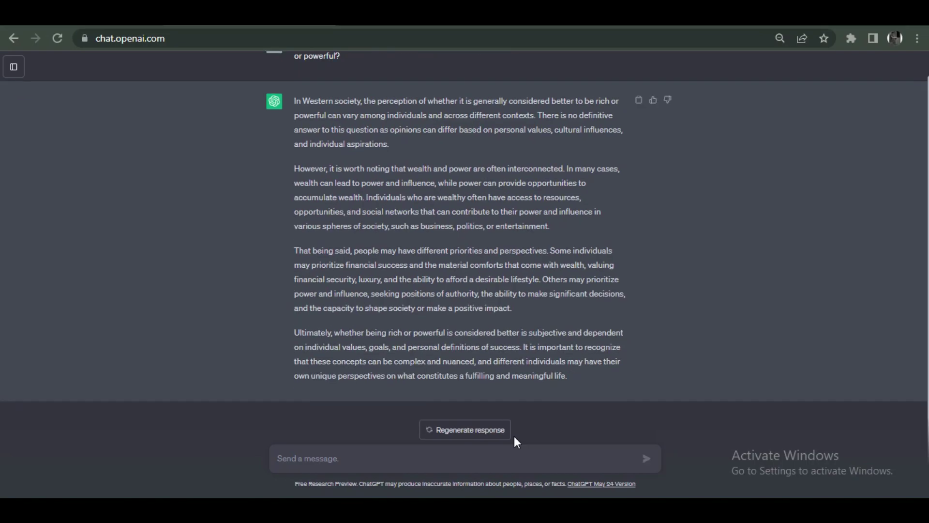
{"action": "scroll", "coordinate": [511, 356], "scroll_direction": "up", "scroll_amount": 1}
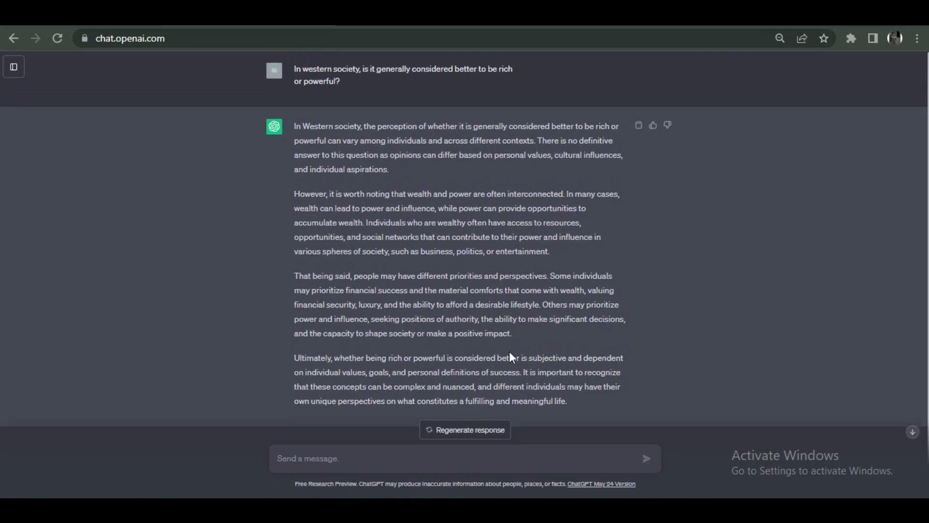
{"action": "scroll", "coordinate": [423, 276], "scroll_direction": "down", "scroll_amount": 1}
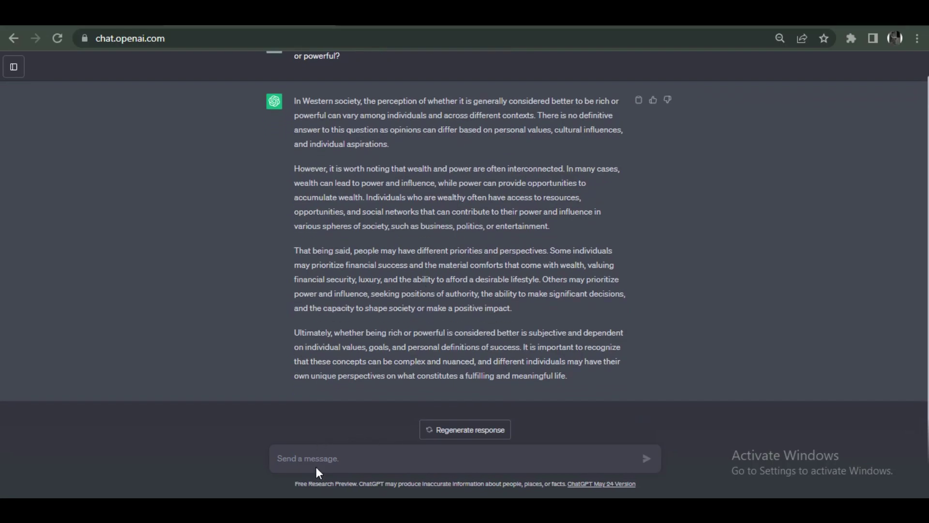
{"action": "left_click", "coordinate": [412, 15]}
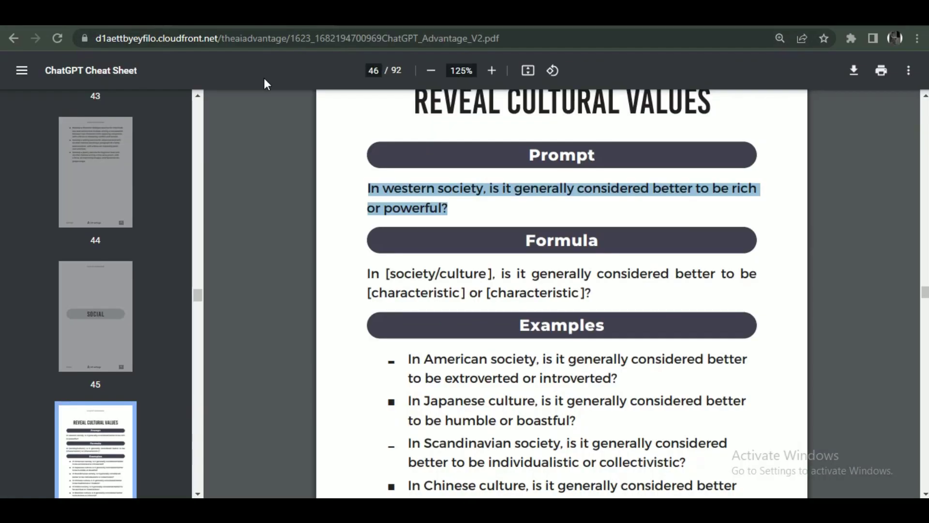
Go to page 43, Practice Writing, and copy its intermediate-writer plot development exercise prompt.
{"action": "left_click", "coordinate": [112, 317]}
{"action": "left_click", "coordinate": [91, 471]}
{"action": "left_click", "coordinate": [96, 467]}
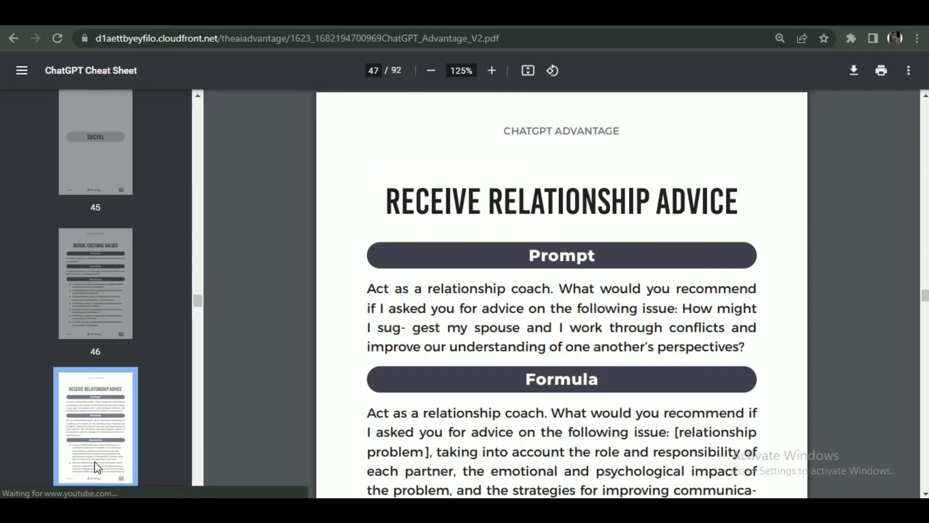
{"action": "left_click", "coordinate": [96, 467]}
{"action": "left_click", "coordinate": [96, 467]}
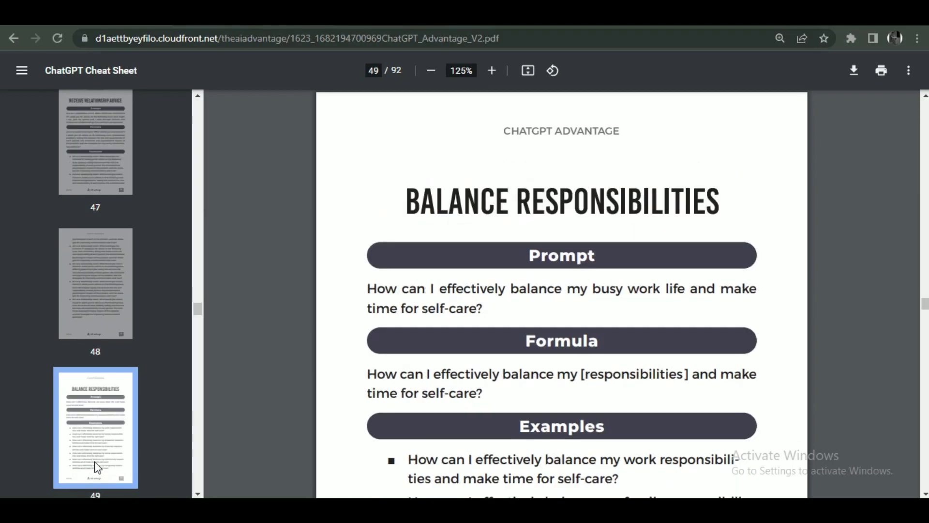
{"action": "scroll", "coordinate": [463, 315], "scroll_direction": "down", "scroll_amount": 2}
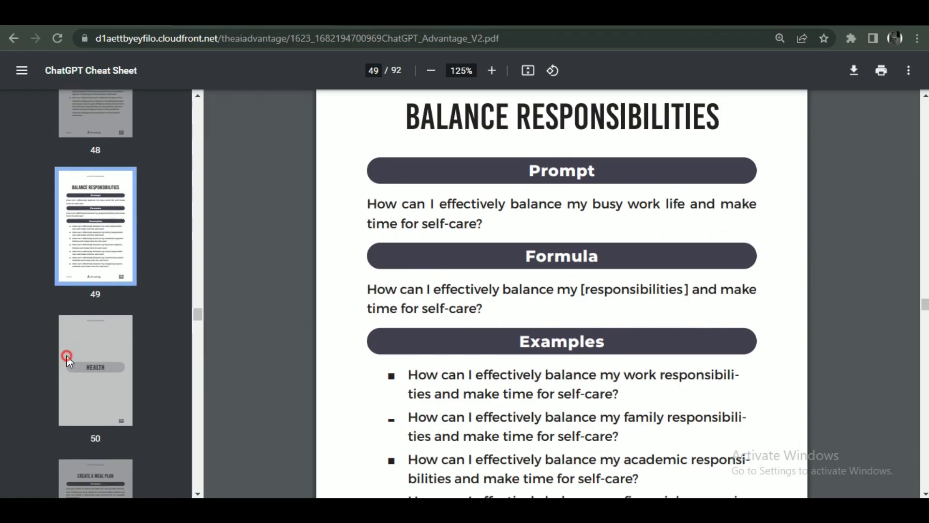
{"action": "key", "text": "Up"}
{"action": "key", "text": "Up"}
{"action": "key", "text": "Up"}
{"action": "key", "text": "Up"}
{"action": "key", "text": "Up"}
{"action": "key", "text": "Up"}
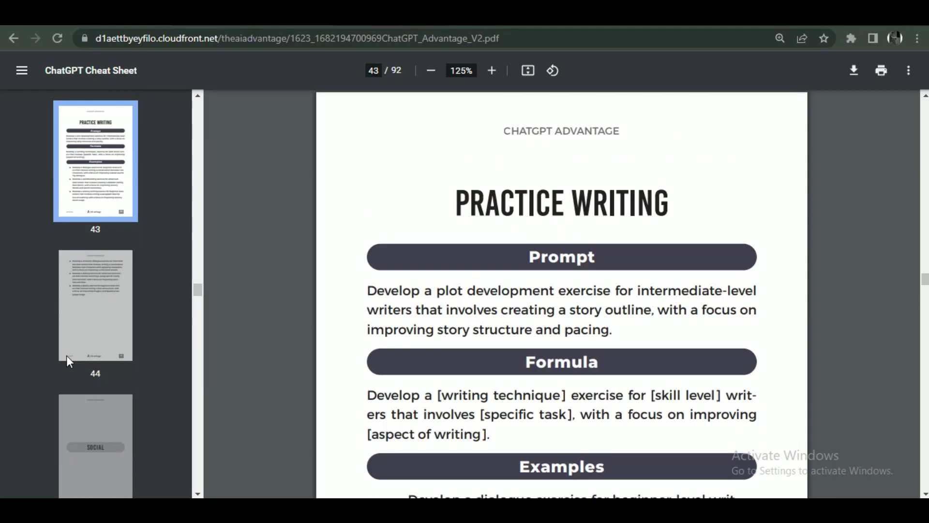
{"action": "scroll", "coordinate": [389, 332], "scroll_direction": "down", "scroll_amount": 3}
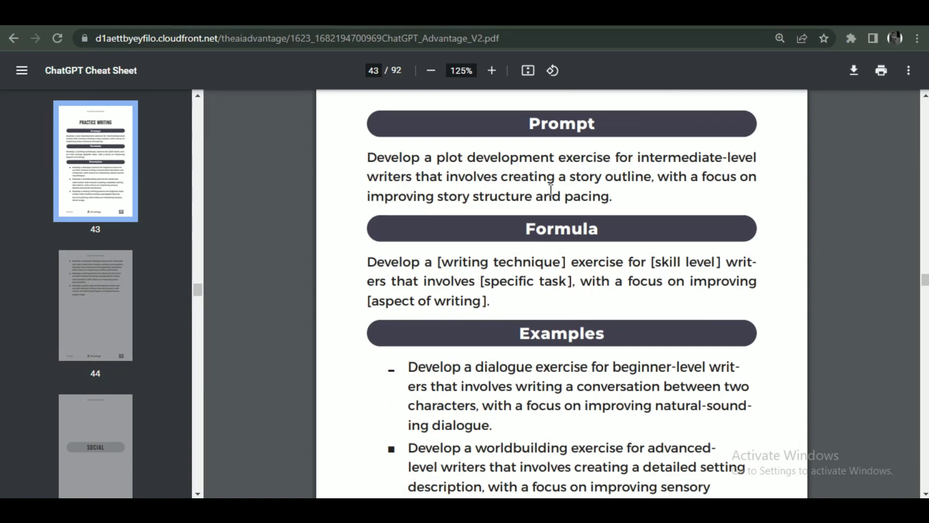
{"action": "left_click_drag", "start_coordinate": [617, 199], "coordinate": [346, 162]}
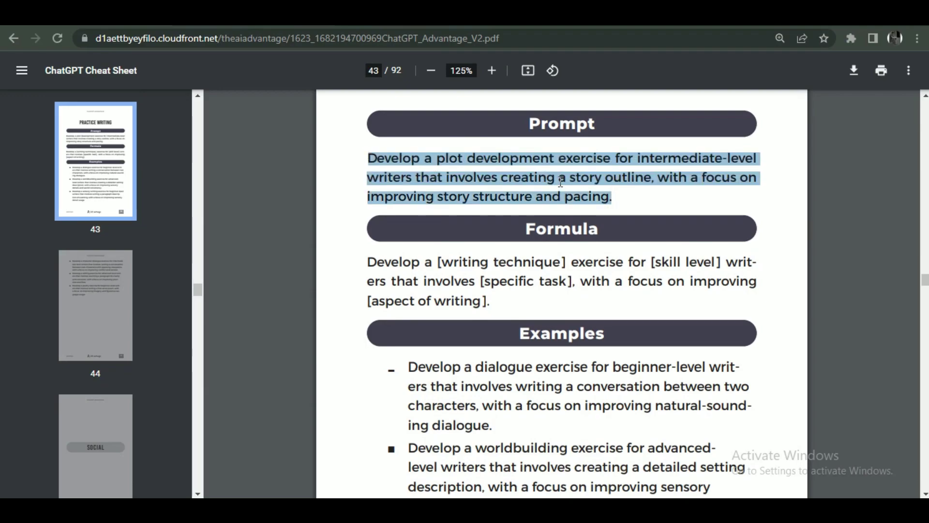
{"action": "right_click", "coordinate": [570, 155]}
{"action": "left_click", "coordinate": [595, 166]}
Paste and send the plot exercise prompt in ChatGPT, then type 'summarize it' as the follow-up.
{"action": "key", "text": "alt+Tab"}
{"action": "key", "text": "ctrl+v"}
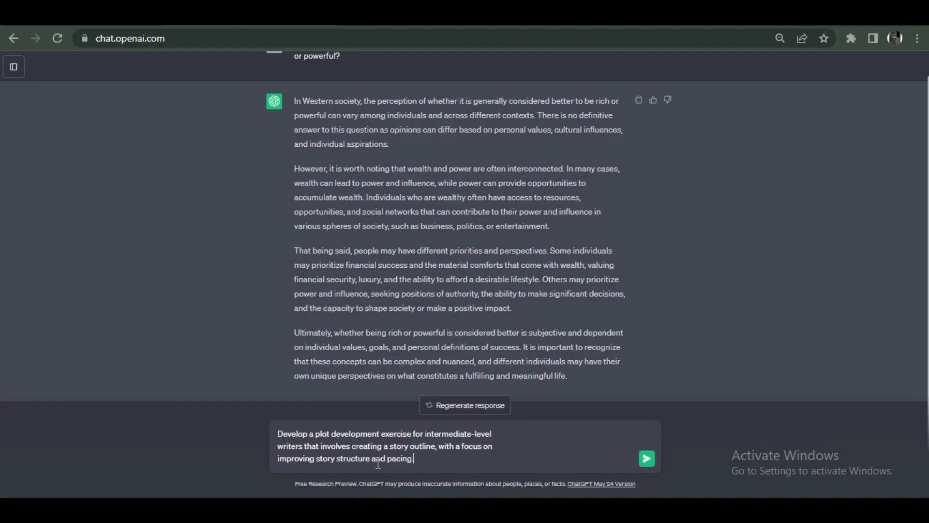
{"action": "key", "text": "Return"}
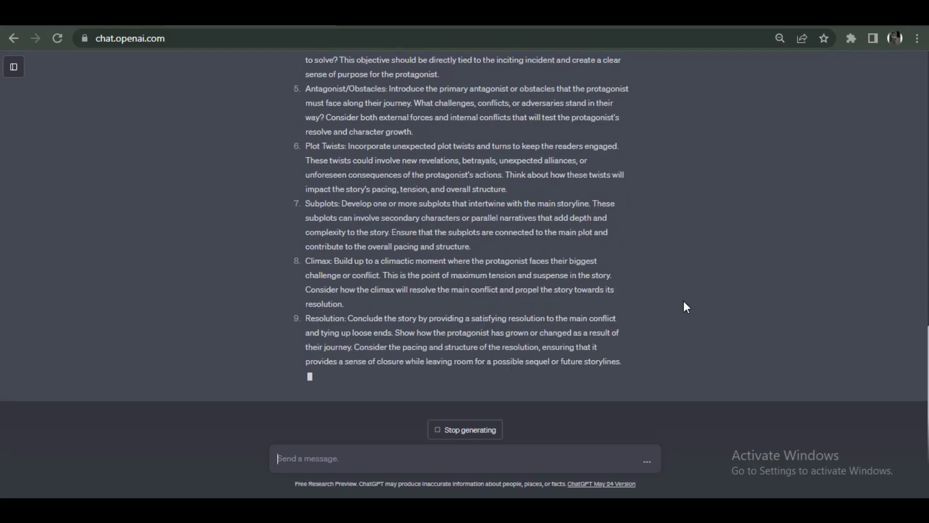
{"action": "type", "text": "summarize"}
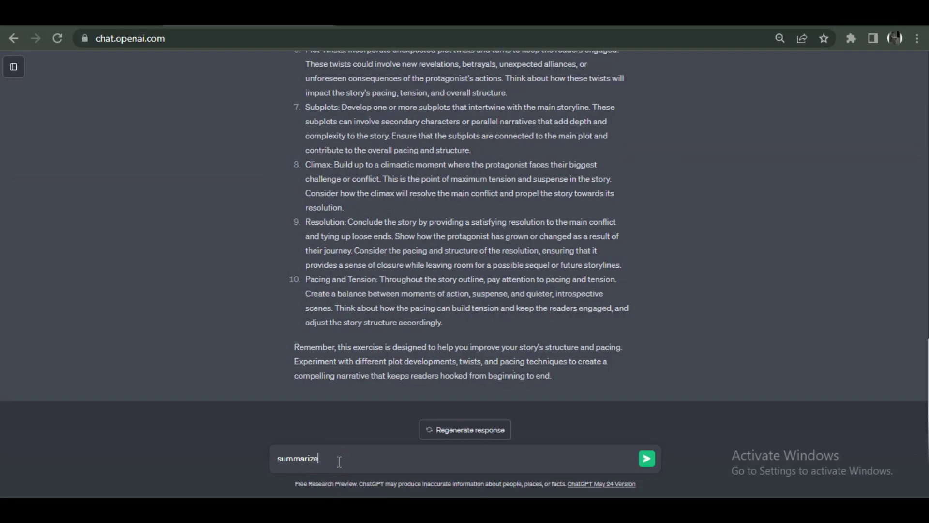
{"action": "type", "text": " it"}
Send 'summarize it' to get 'The Forgotten Key' numbered summary, then return to the PDF.
{"action": "key", "text": "Return"}
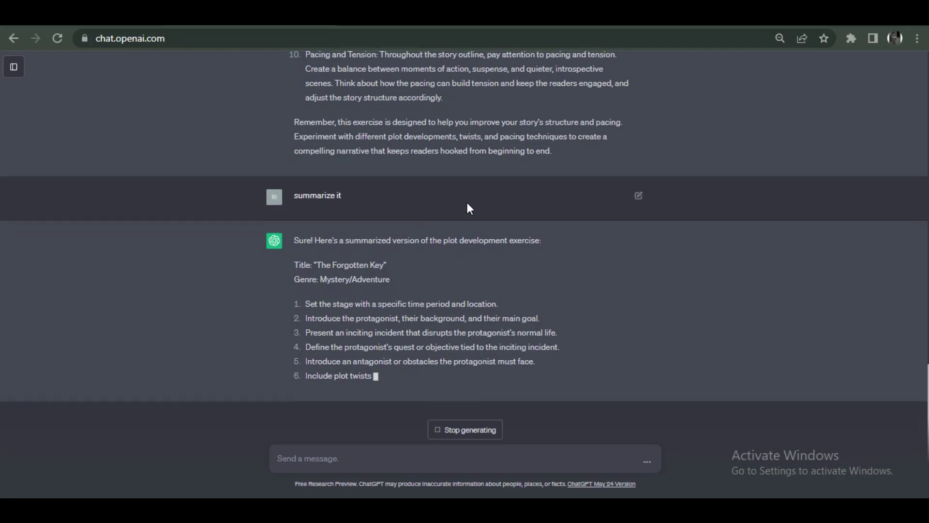
{"action": "scroll", "coordinate": [466, 202], "scroll_direction": "up", "scroll_amount": 10}
{"action": "scroll", "coordinate": [417, 197], "scroll_direction": "up", "scroll_amount": 5}
{"action": "scroll", "coordinate": [411, 200], "scroll_direction": "down", "scroll_amount": 5}
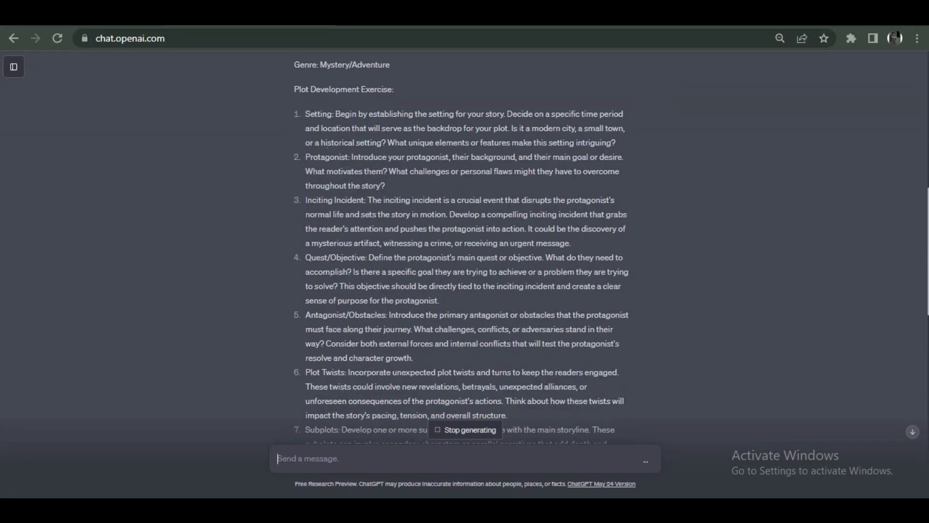
{"action": "key", "text": "ctrl+Tab"}
Copy the page 40 Write Messages prompt for five internet-adoption Twitter posts and return to ChatGPT.
{"action": "left_click", "coordinate": [123, 283]}
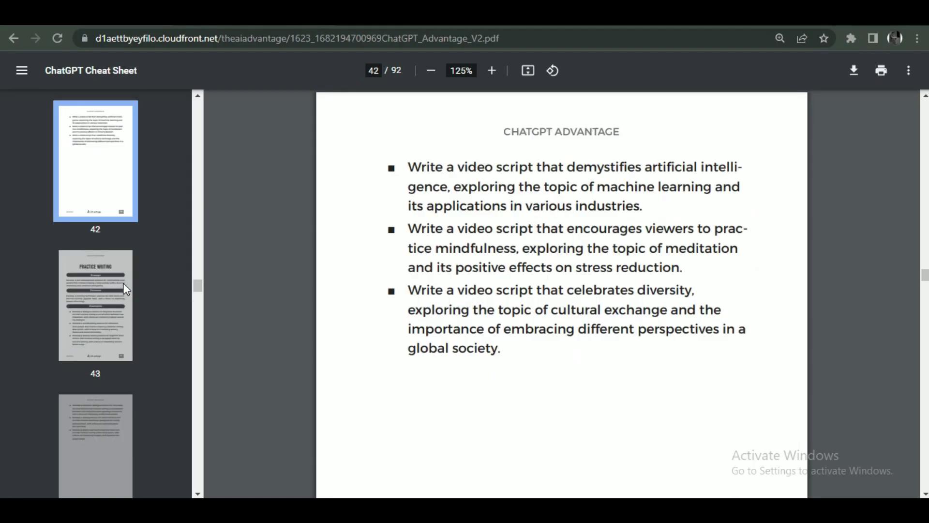
{"action": "key", "text": "Left"}
{"action": "key", "text": "Left"}
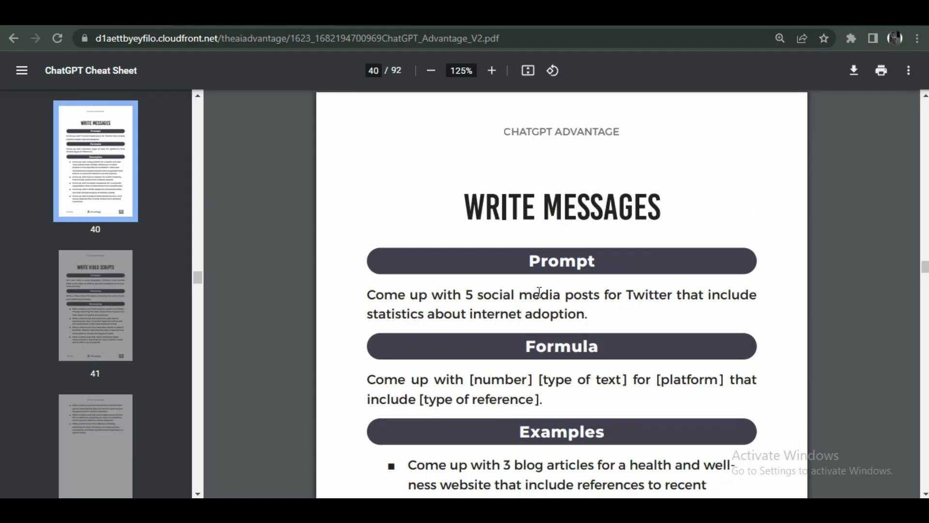
{"action": "scroll", "coordinate": [539, 292], "scroll_direction": "down", "scroll_amount": 1}
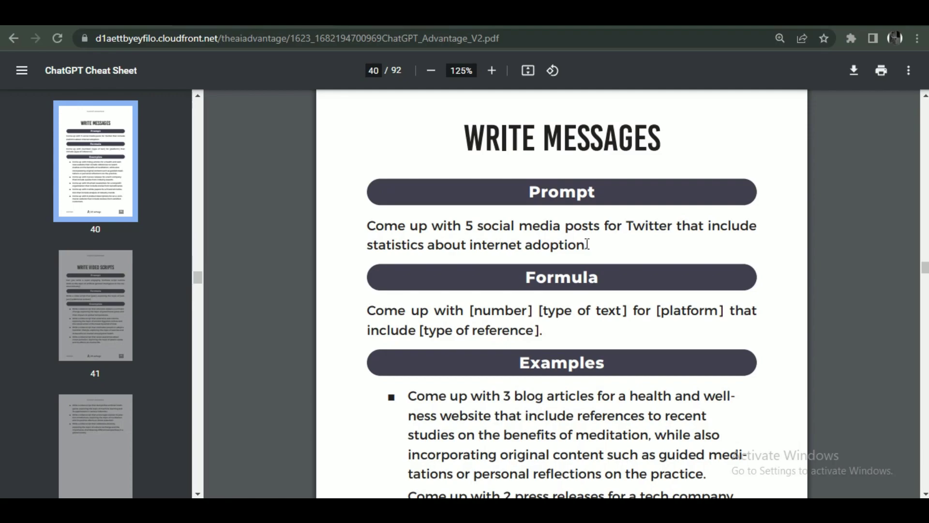
{"action": "left_click_drag", "start_coordinate": [587, 244], "coordinate": [368, 226]}
{"action": "right_click", "coordinate": [386, 230]}
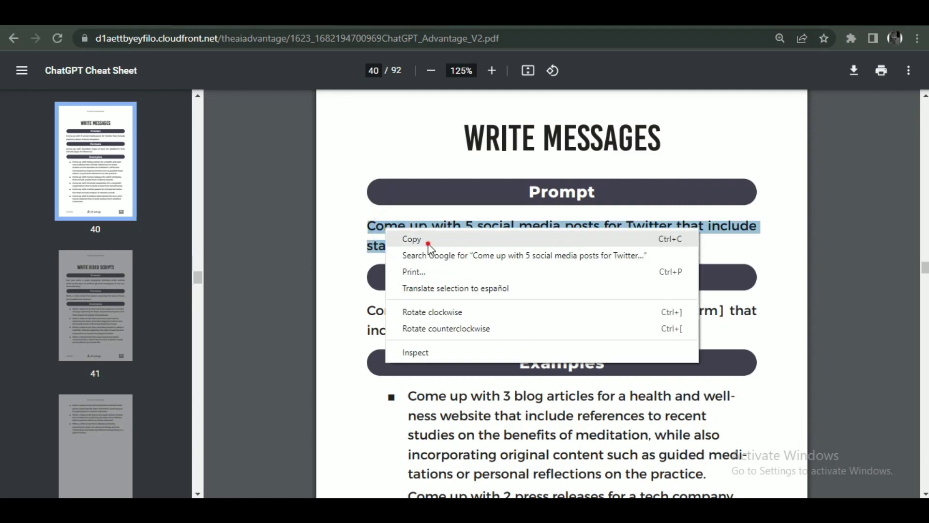
{"action": "left_click", "coordinate": [411, 239]}
{"action": "key", "text": "ctrl+Tab"}
{"action": "scroll", "coordinate": [438, 334], "scroll_direction": "down", "scroll_amount": 10}
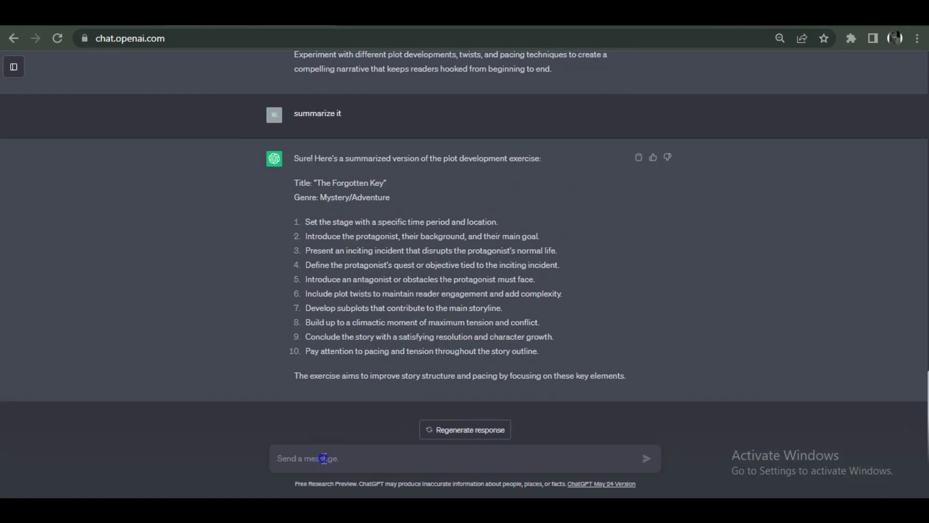
Paste and send the five-Twitter-posts prompt, then review ChatGPT's hashtagged internet-adoption posts.
{"action": "right_click", "coordinate": [323, 458]}
{"action": "left_click", "coordinate": [368, 349]}
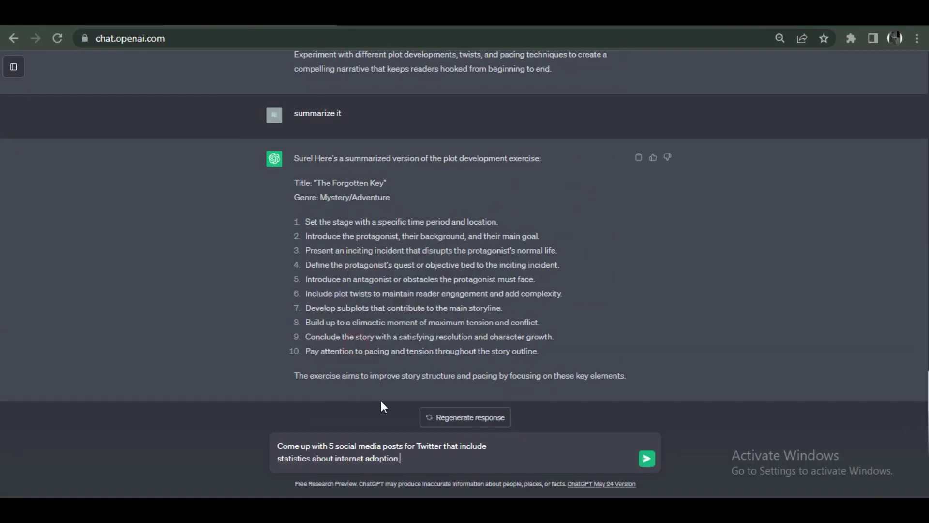
{"action": "left_click", "coordinate": [647, 458]}
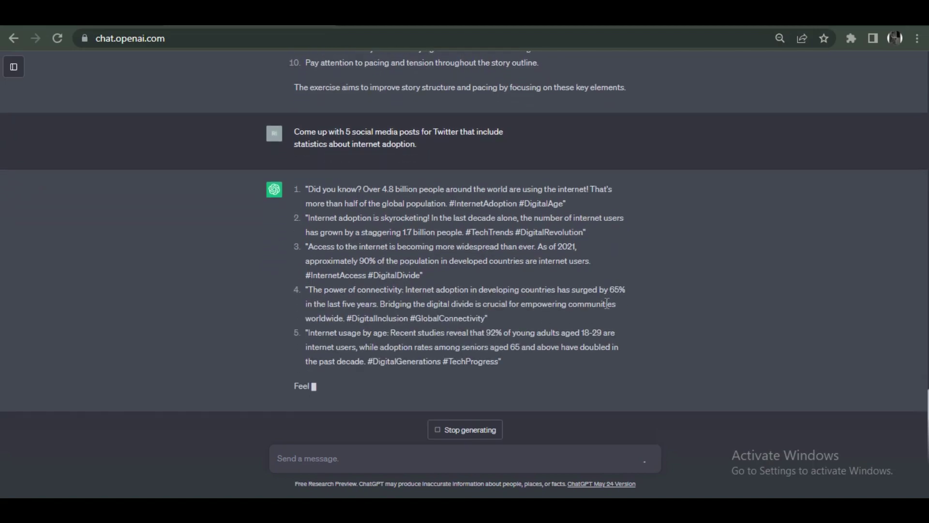
{"action": "scroll", "coordinate": [436, 370], "scroll_direction": "up", "scroll_amount": 4}
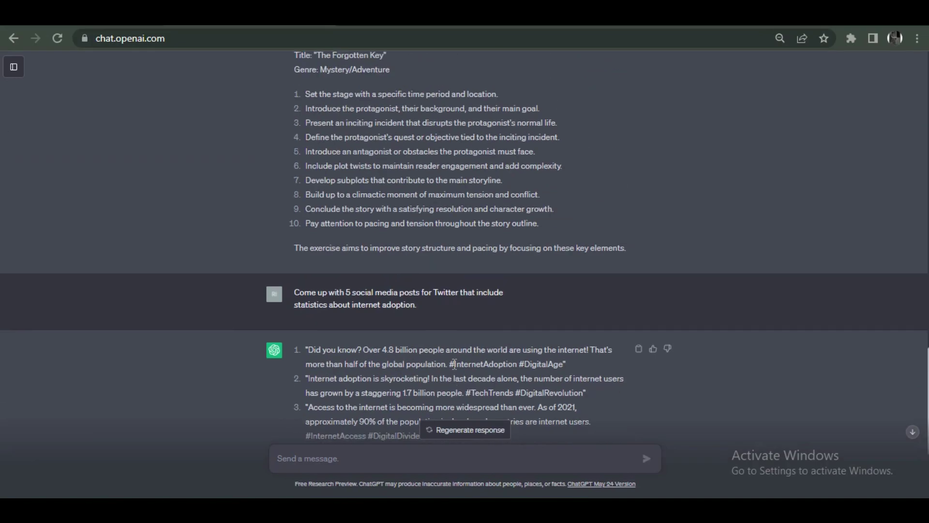